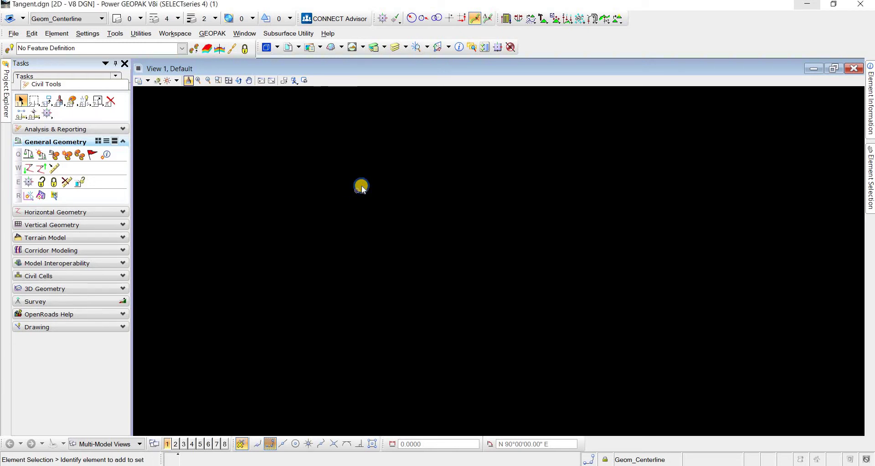
Step: Open User Preferences from View 1's right-click menu
right_click(368, 188)
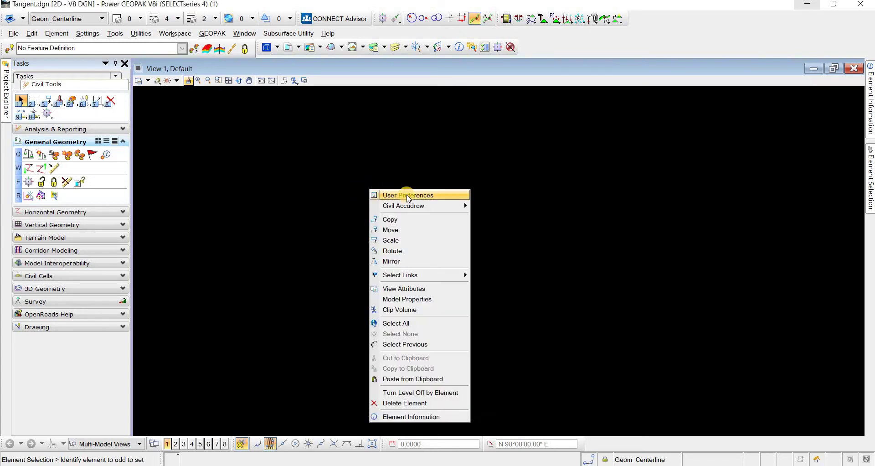
click(407, 196)
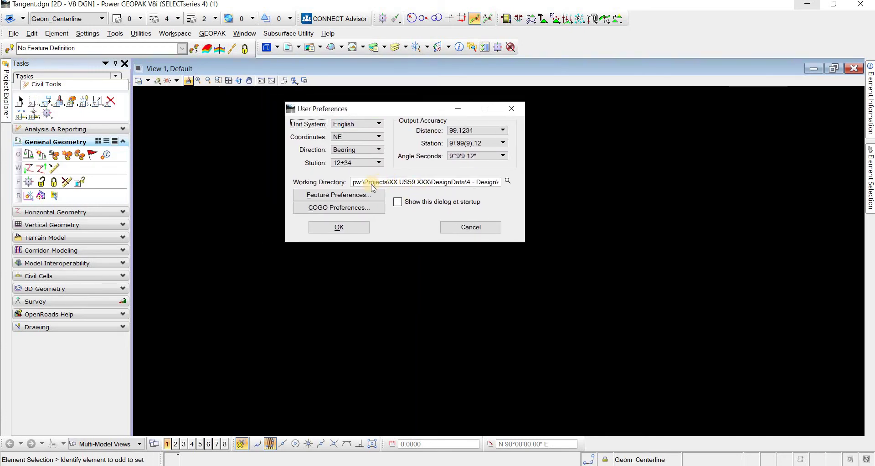
Step: Open COGO Preferences and review the full Job (GPK) Directory path
click(339, 207)
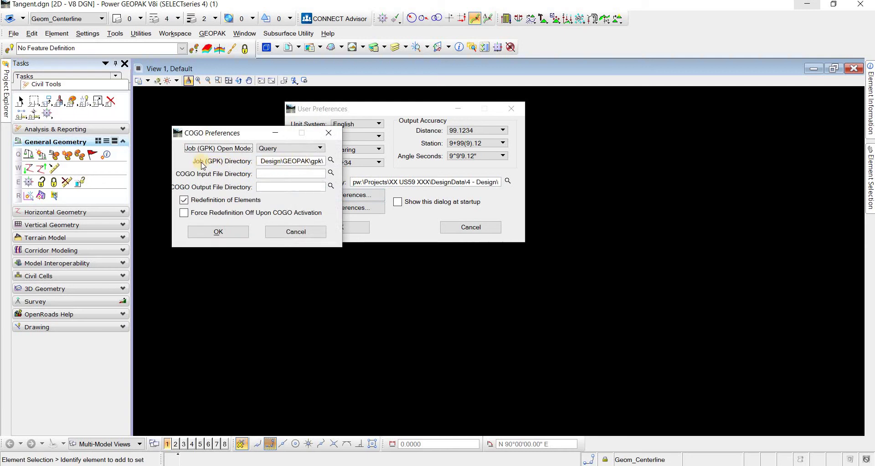
drag(239, 139, 227, 208)
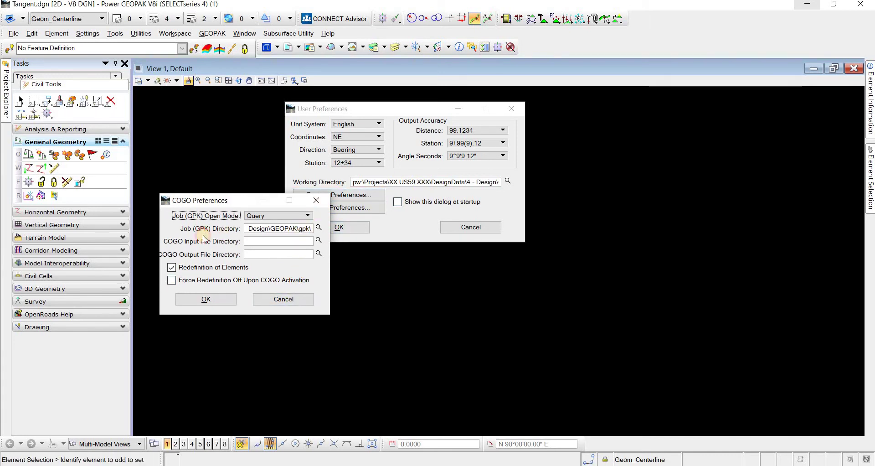
drag(299, 230, 272, 232)
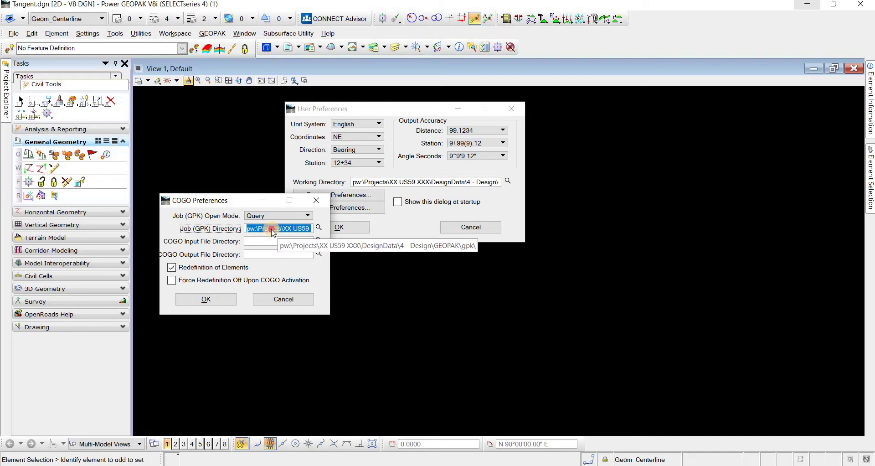
drag(349, 235, 239, 222)
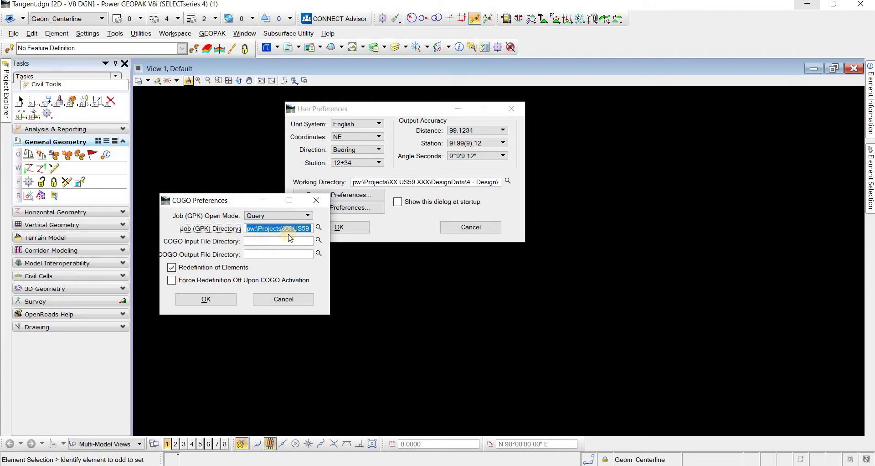
Step: Point the COGO job directory to Desktop > US 59 Laredo > GPK
click(318, 228)
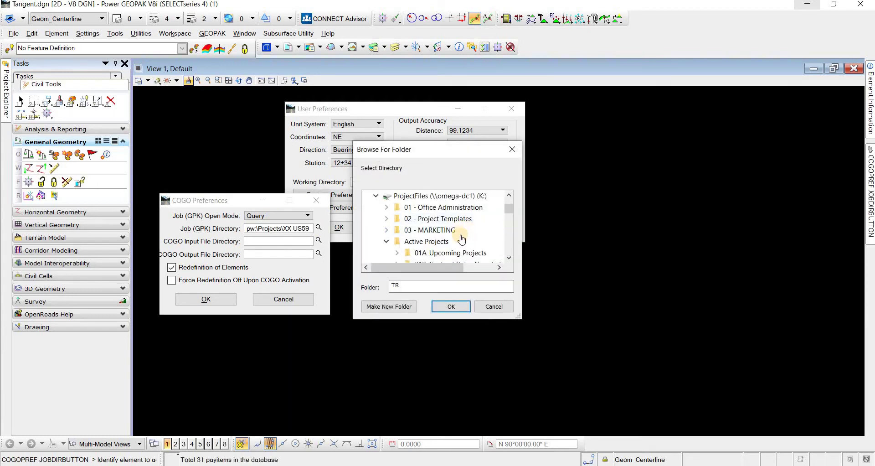
scroll(456, 228, up, 5)
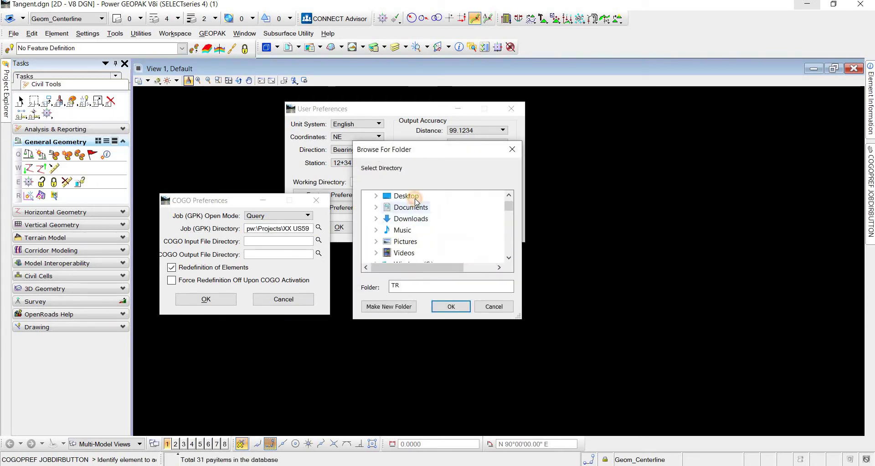
click(410, 197)
scroll(437, 227, down, 5)
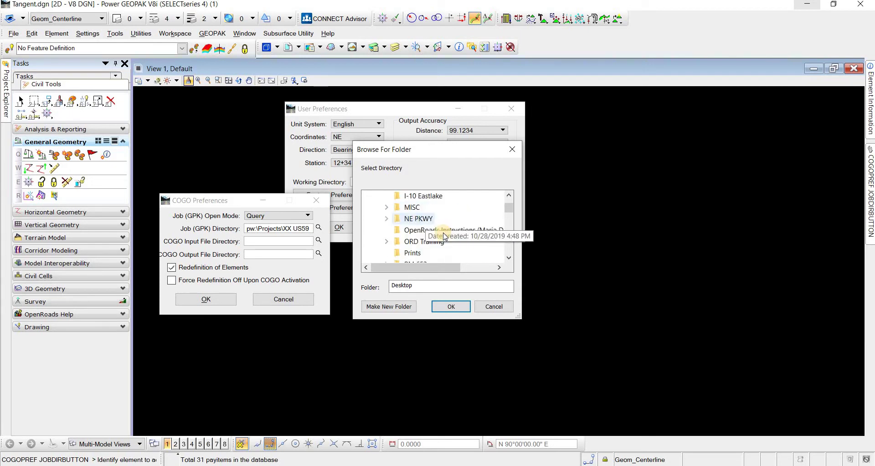
scroll(443, 238, down, 2)
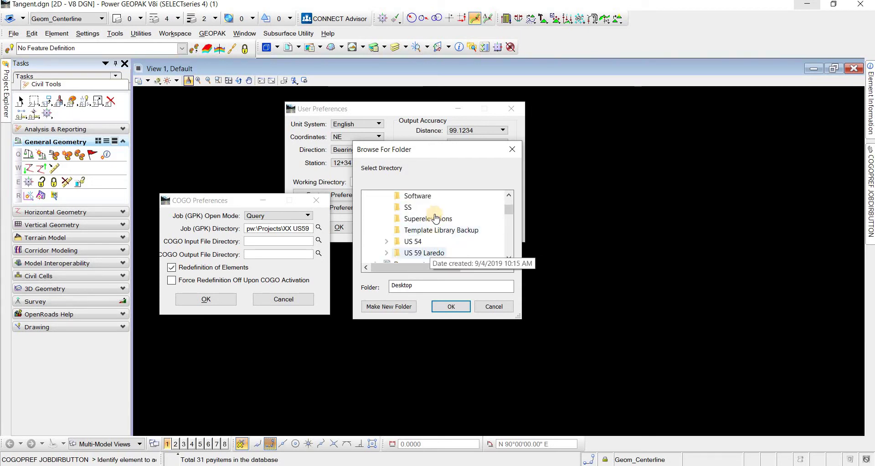
click(422, 240)
click(422, 231)
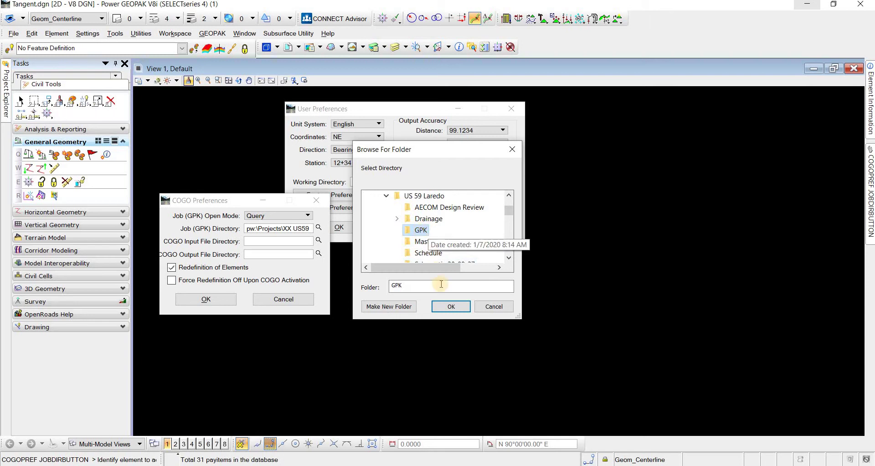
click(448, 307)
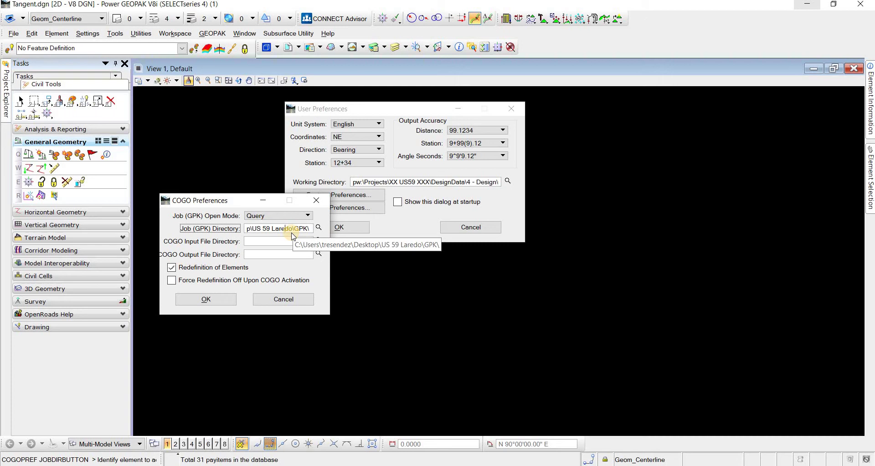
Step: Copy the GPK job path into Working Directory and accept both preference dialogs
click(293, 231)
key(ctrl+c)
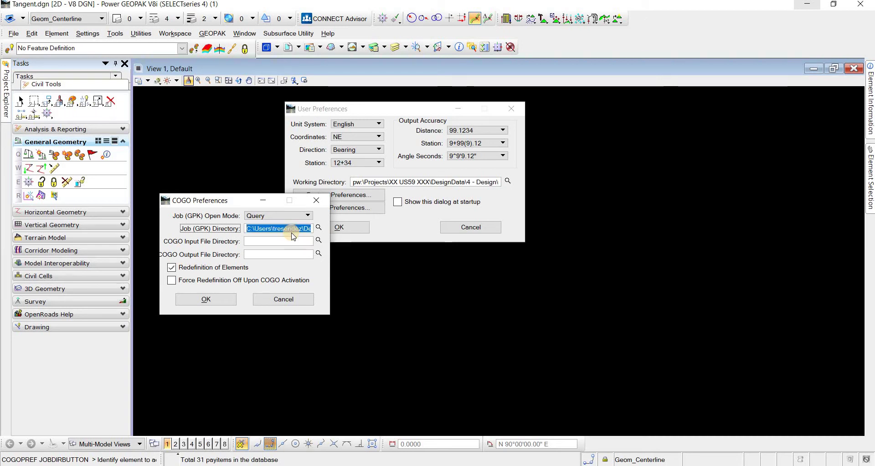
click(228, 303)
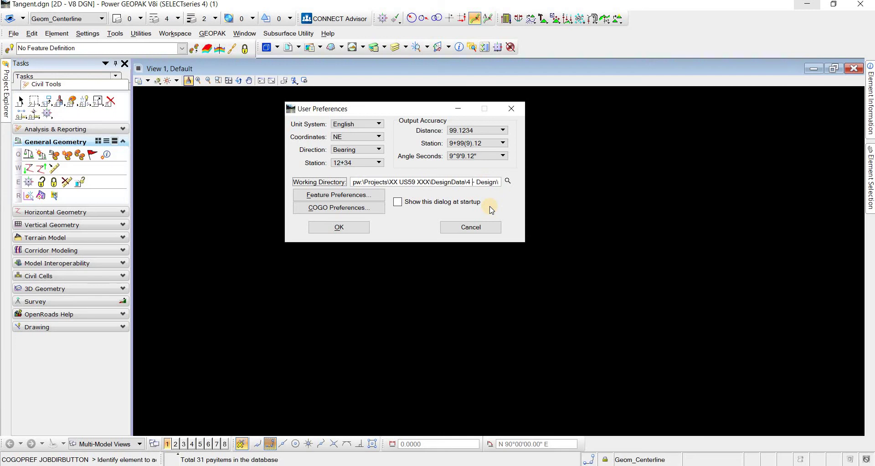
key(End)
key(shift+Home)
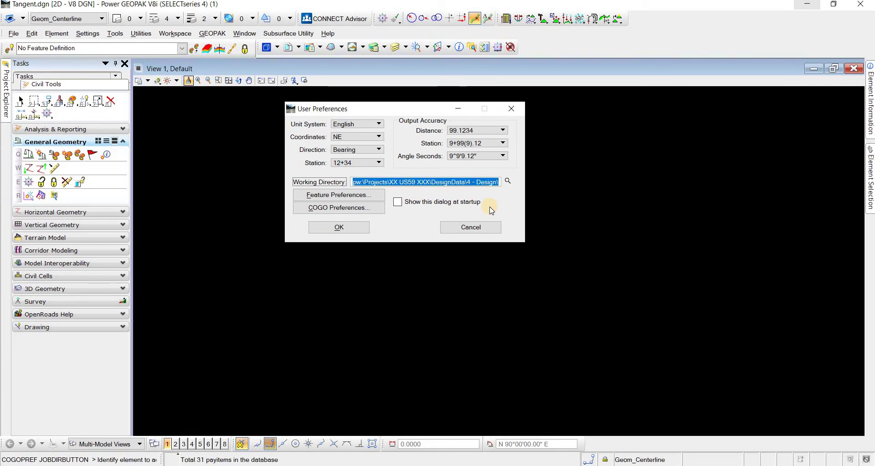
key(ctrl+v)
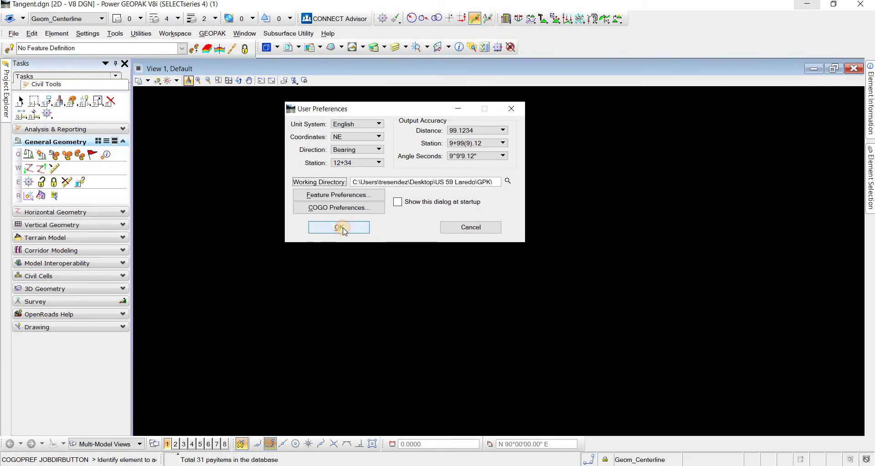
click(364, 225)
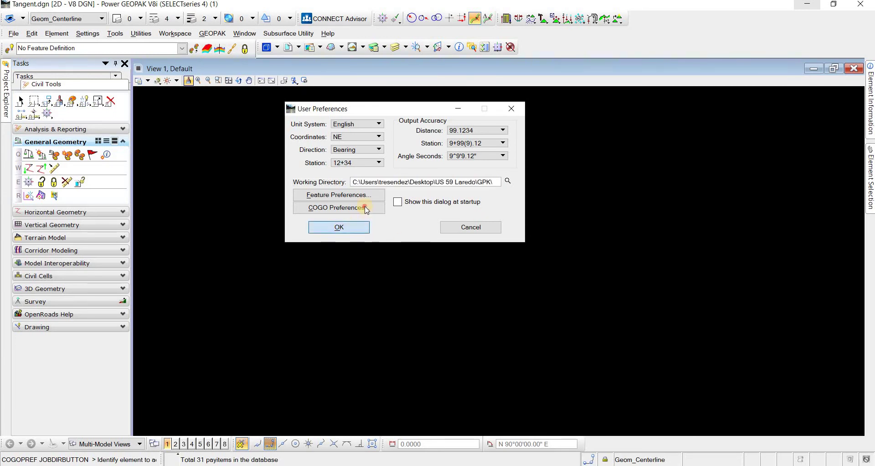
Step: Start GEOPAK > ROAD > Geometry > Coordinate Geometry and list the available GPK job files
click(213, 35)
mouse_move(232, 46)
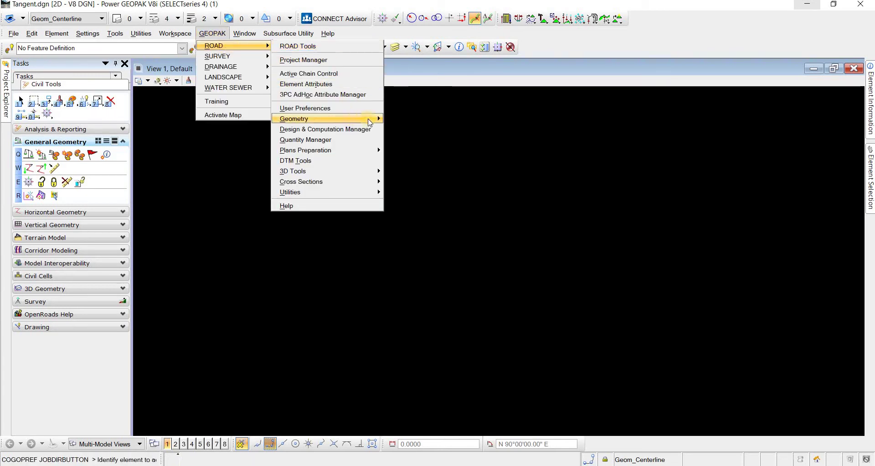
mouse_move(355, 119)
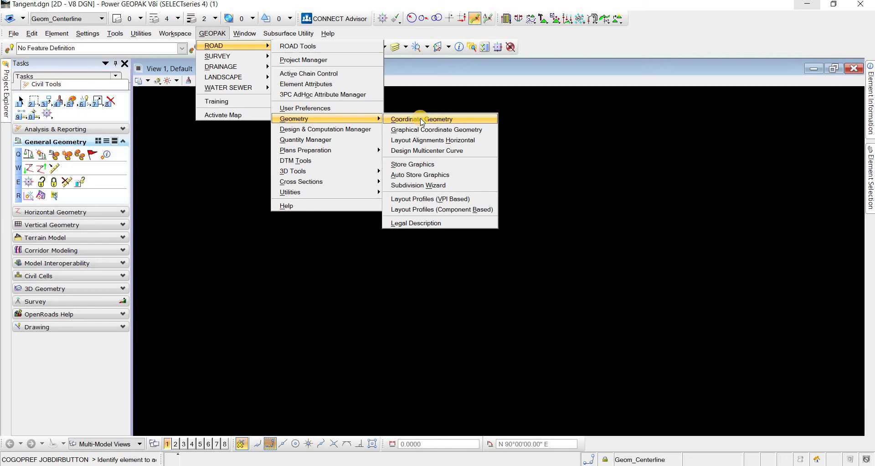
click(421, 119)
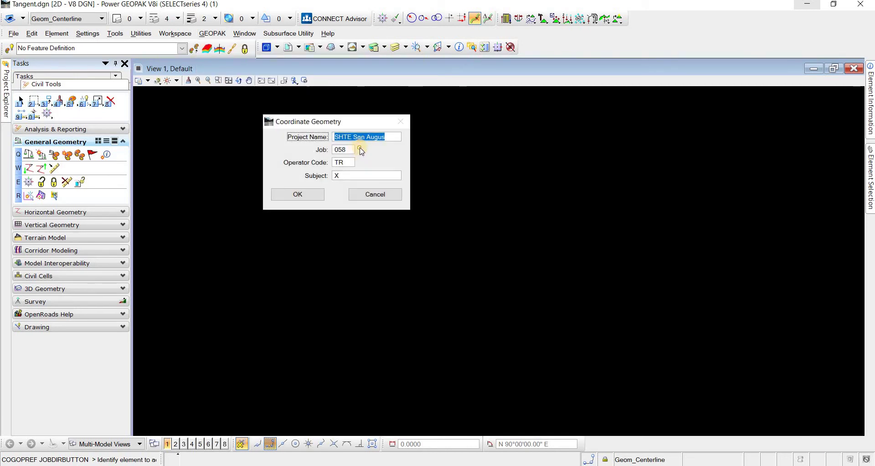
click(360, 150)
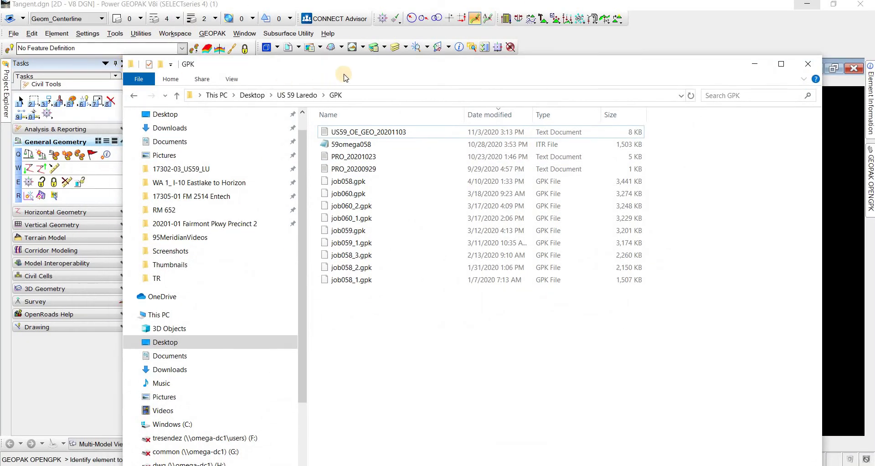
Step: Compare the job058–job060 GPK files in File Explorer, close it, and pick job058.gpk
drag(552, 76, 724, 59)
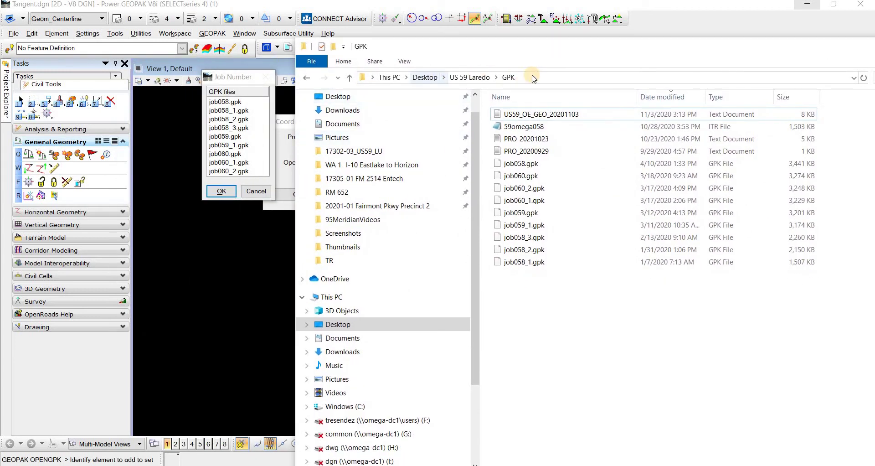
click(563, 233)
click(542, 201)
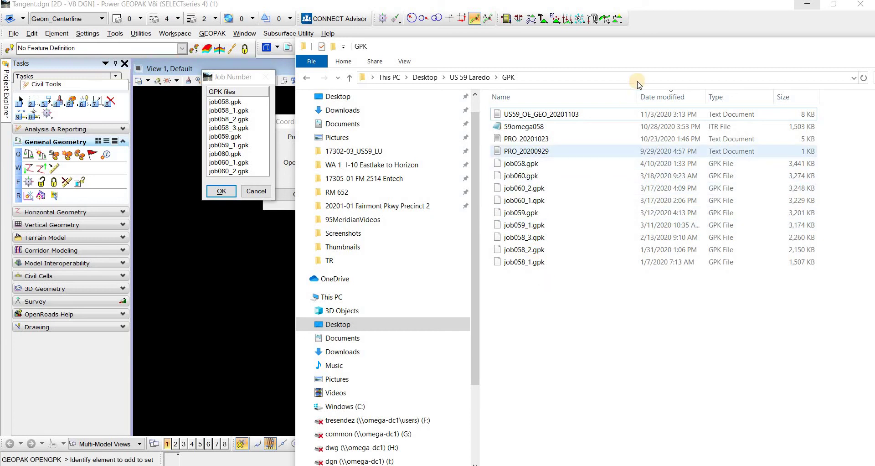
drag(639, 55, 435, 182)
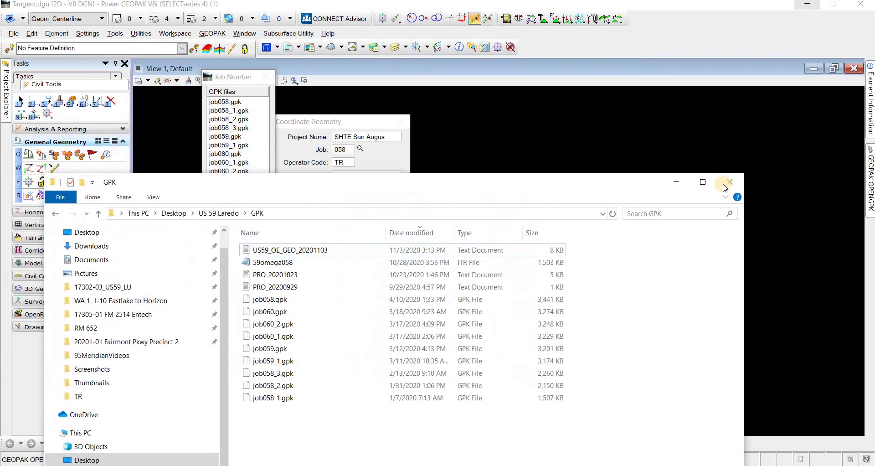
click(727, 184)
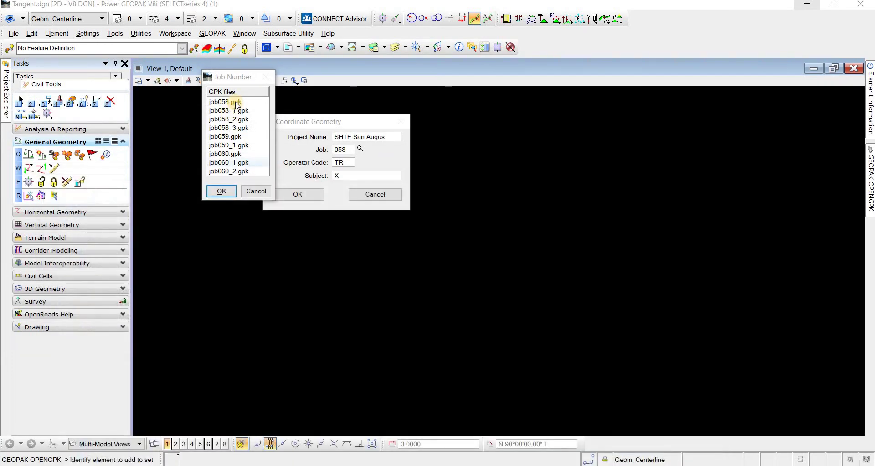
click(235, 105)
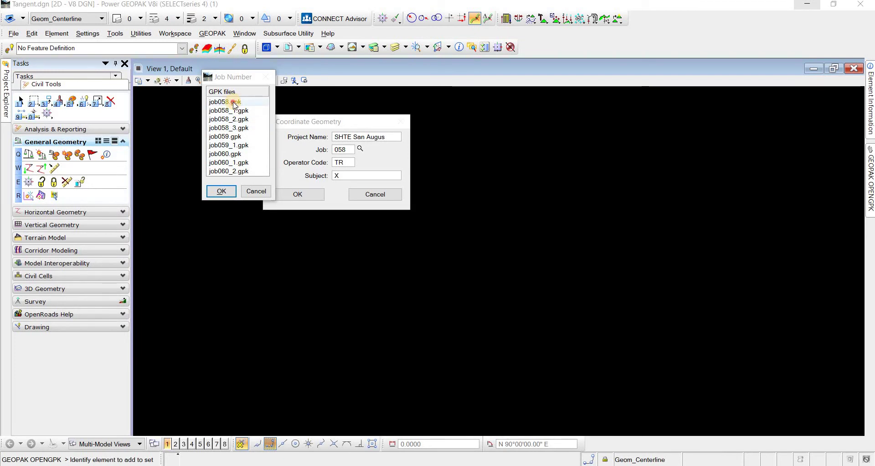
Step: Open COGO job 058 and show its stored profiles via Element > Profile > Utility
click(222, 191)
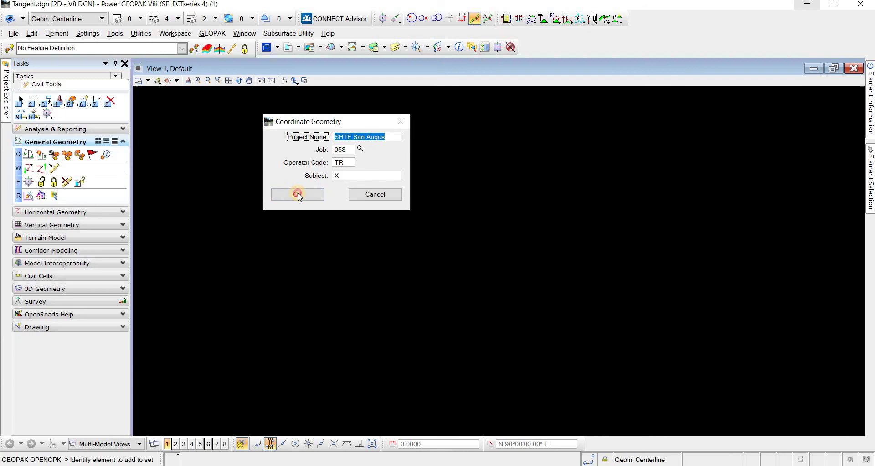
click(299, 194)
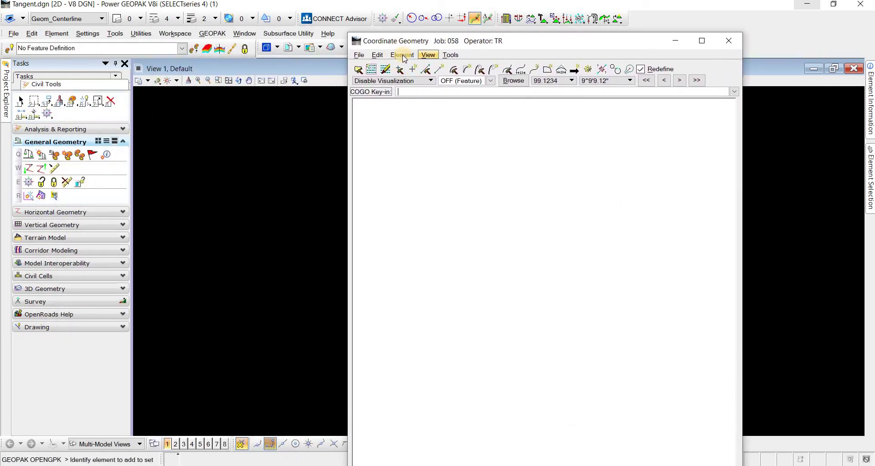
click(403, 56)
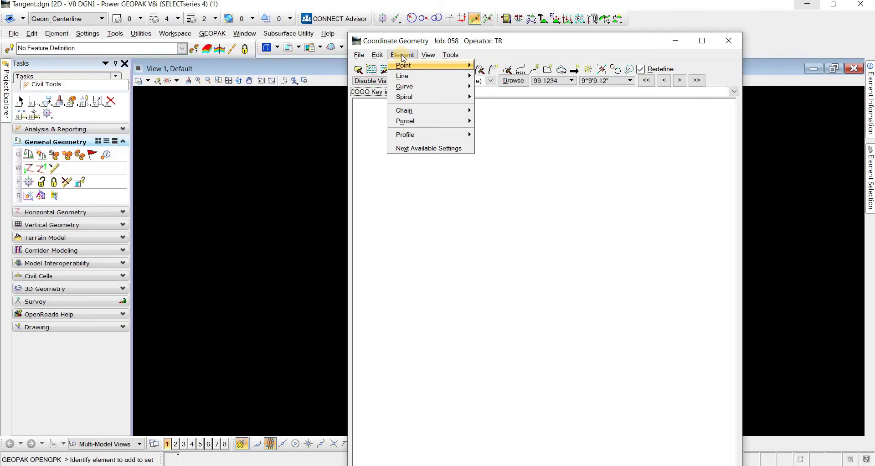
mouse_move(419, 137)
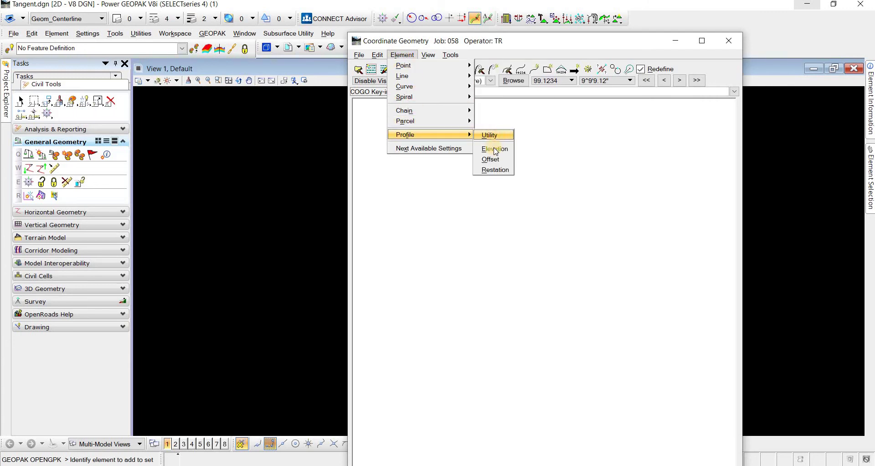
click(496, 151)
scroll(93, 164, down, 5)
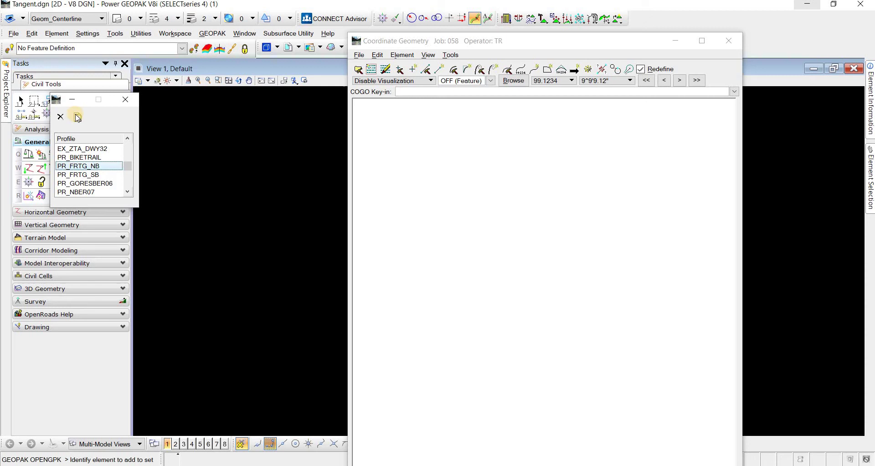
Step: Print the PR_FRTG_NB profile's VPI stations, elevations and grades, then close the profile list
click(88, 167)
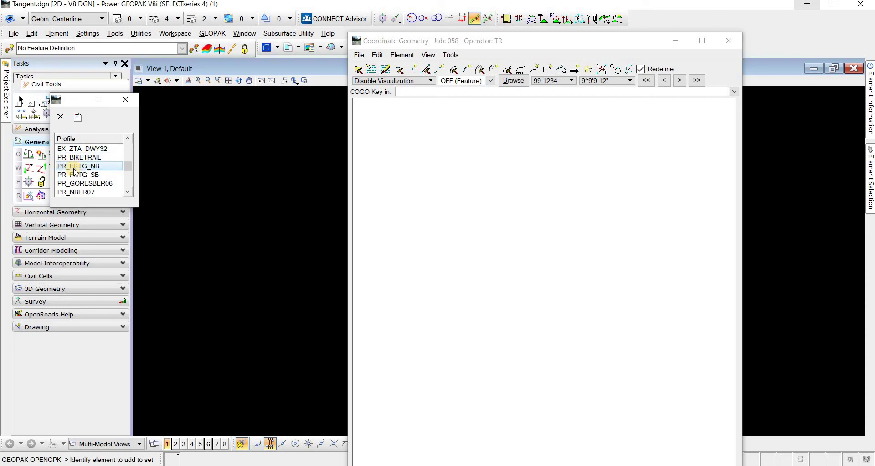
click(78, 118)
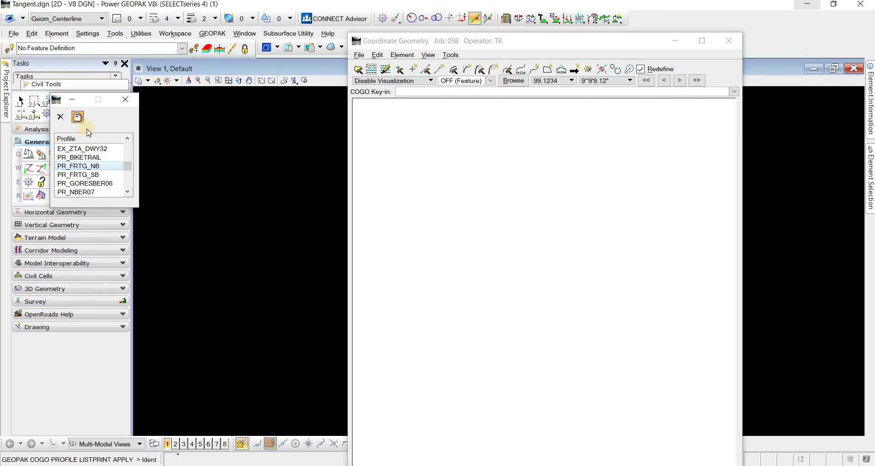
click(124, 100)
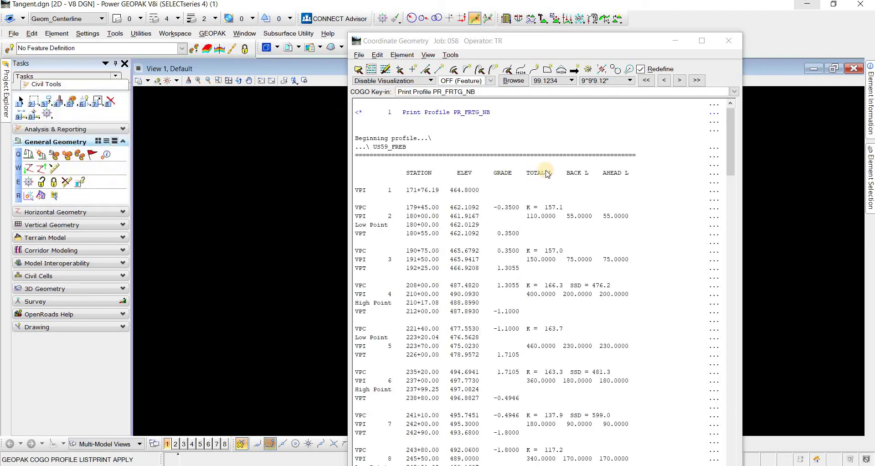
drag(535, 41, 526, 16)
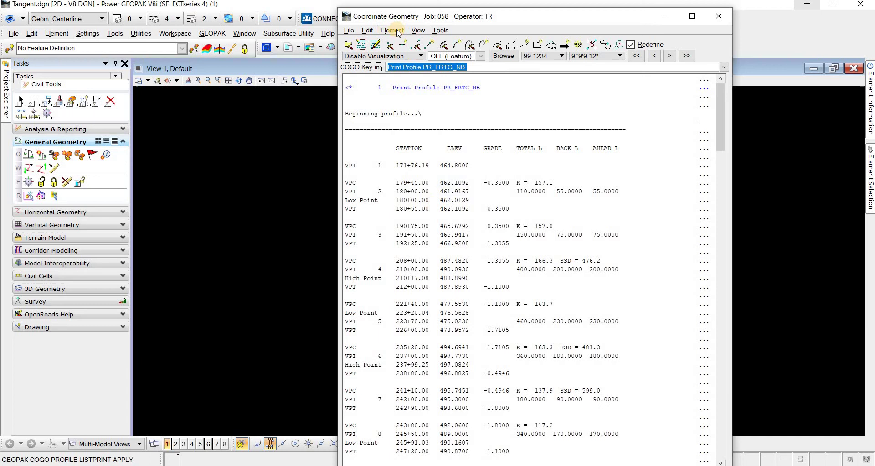
Step: Open Element > Profile > Elevation, choose PR_FRTG_NB, and enter begin station 180+55
click(392, 30)
mouse_move(447, 110)
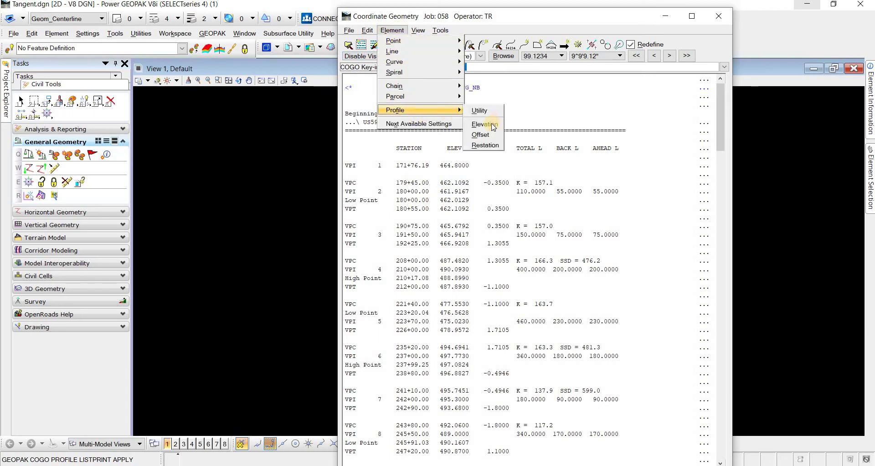
click(484, 124)
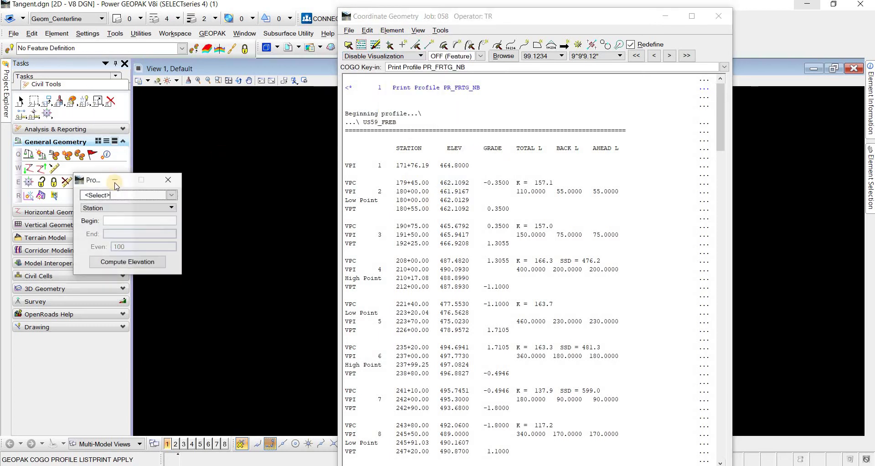
click(172, 195)
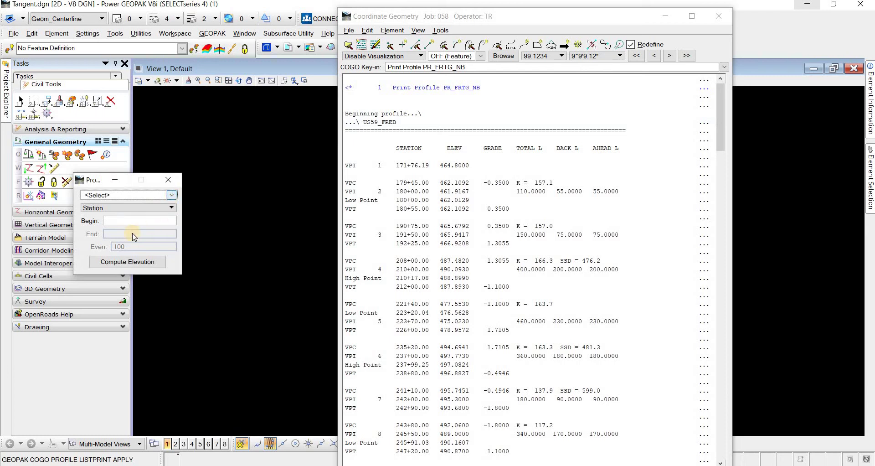
scroll(134, 238, down, 4)
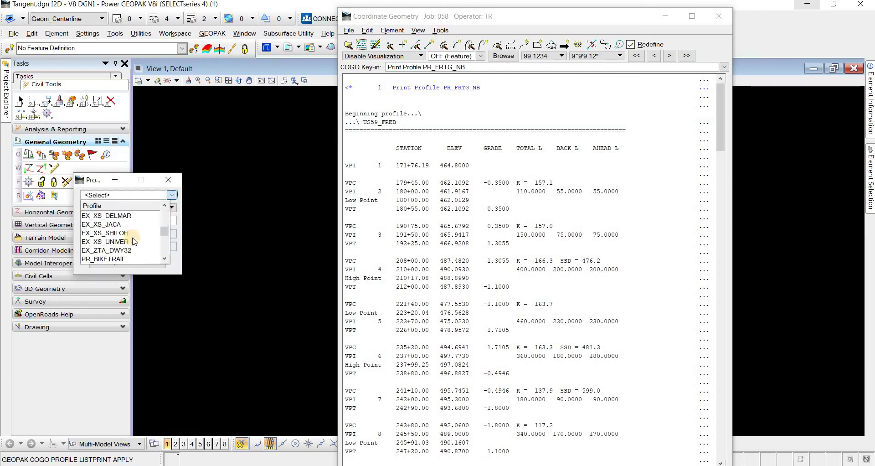
scroll(133, 242, down, 3)
click(125, 216)
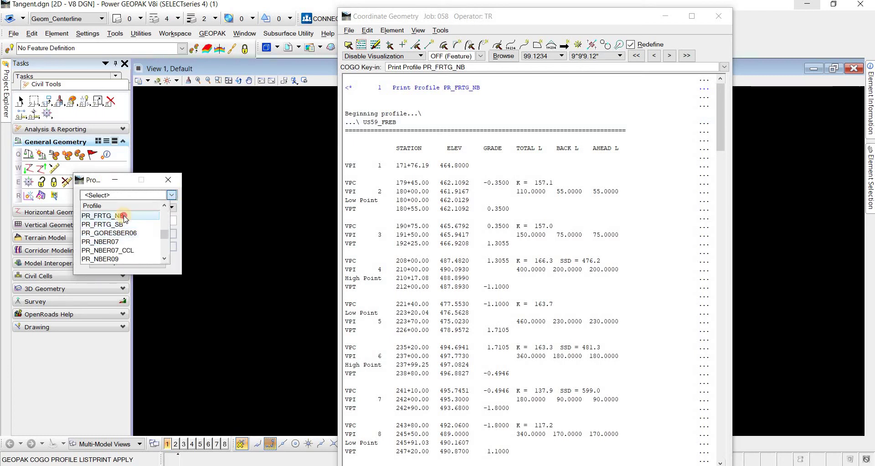
click(148, 219)
click(97, 221)
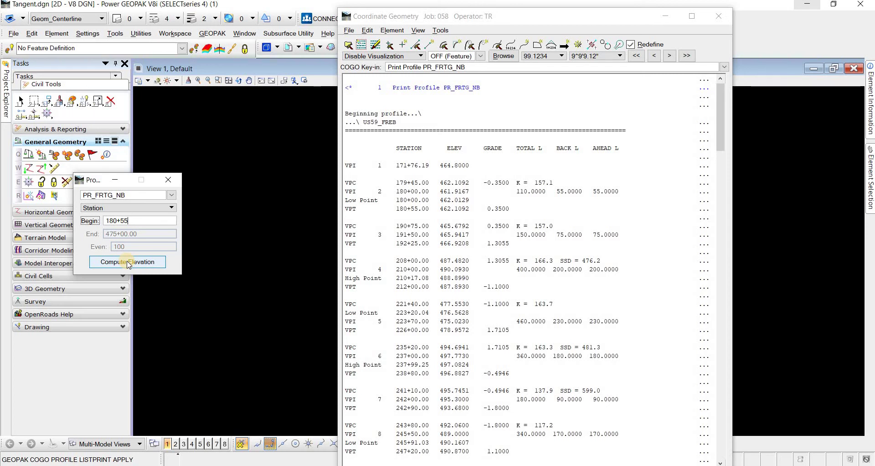
Step: Compute the elevation at 180+55, yielding 462.1092 at a 0.3500 grade
key(Return)
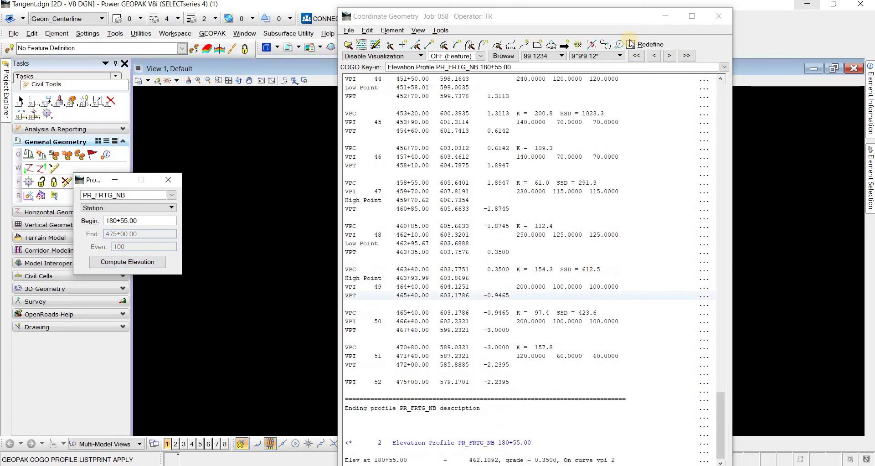
drag(622, 8, 619, 0)
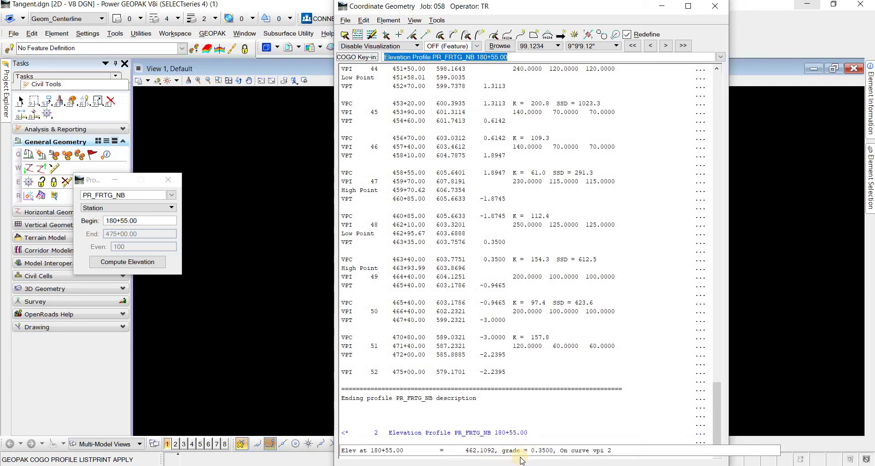
click(531, 449)
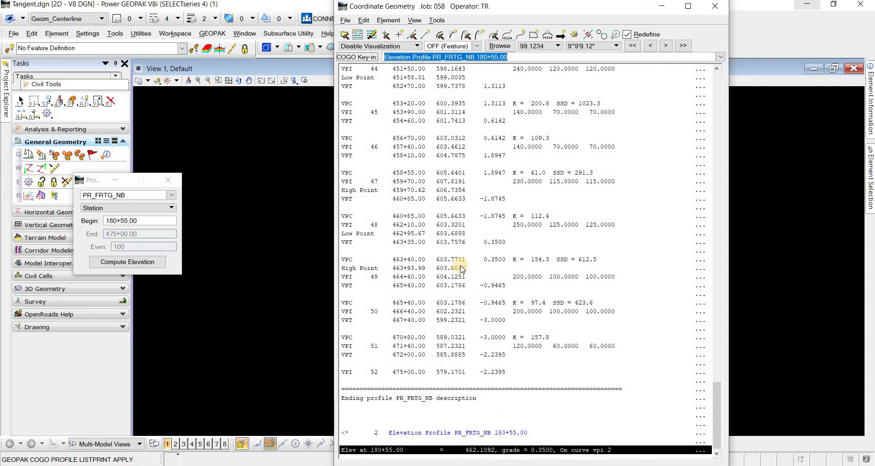
Step: Compute the PR_FRTG_NB elevation at station 400+00: 581.0488, grade 1.1140, on curve VPI 33
scroll(464, 264, up, 7)
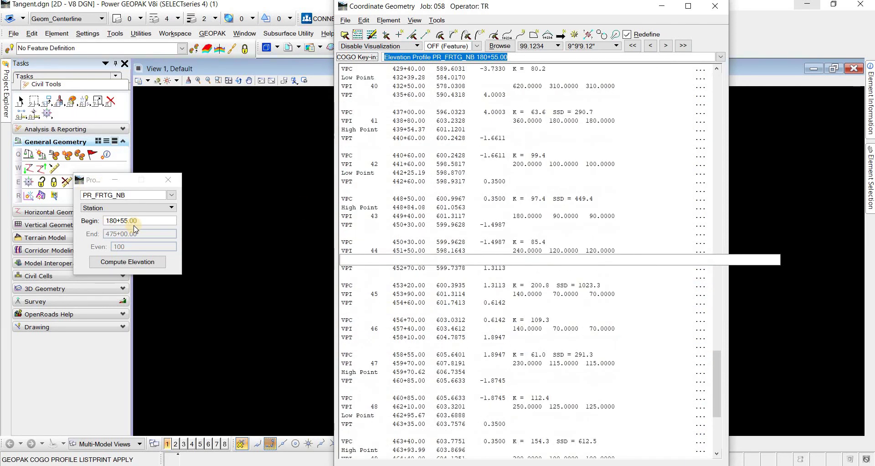
click(94, 224)
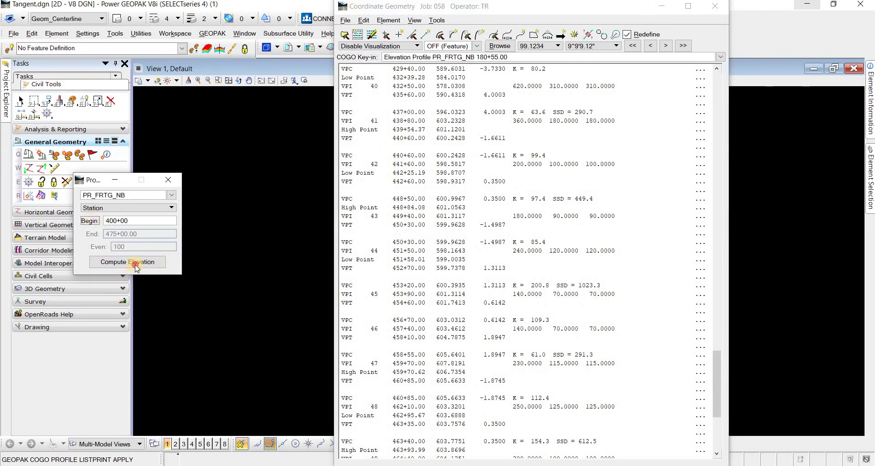
key(Return)
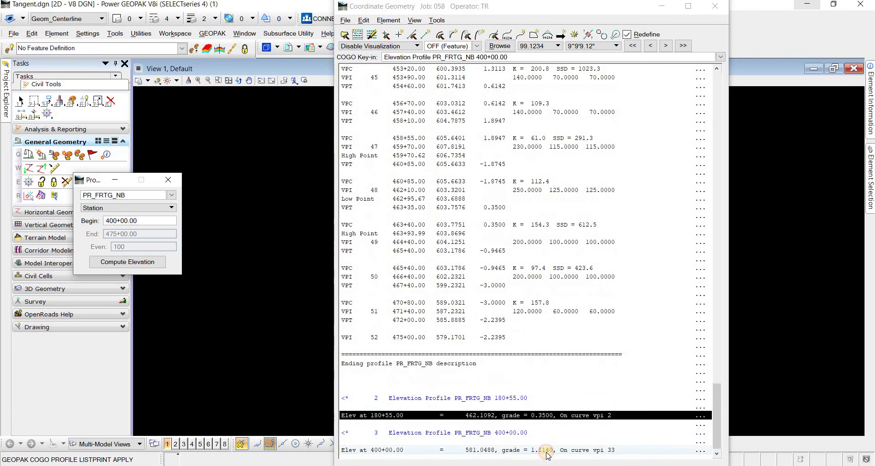
click(415, 450)
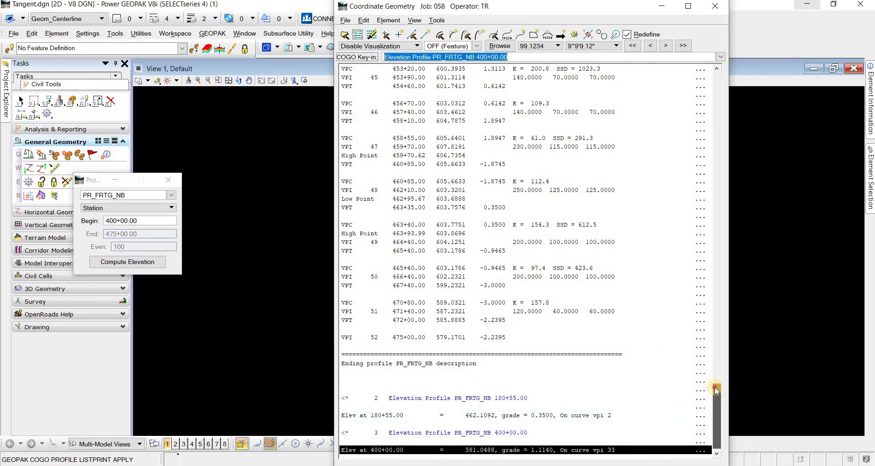
drag(714, 387, 709, 309)
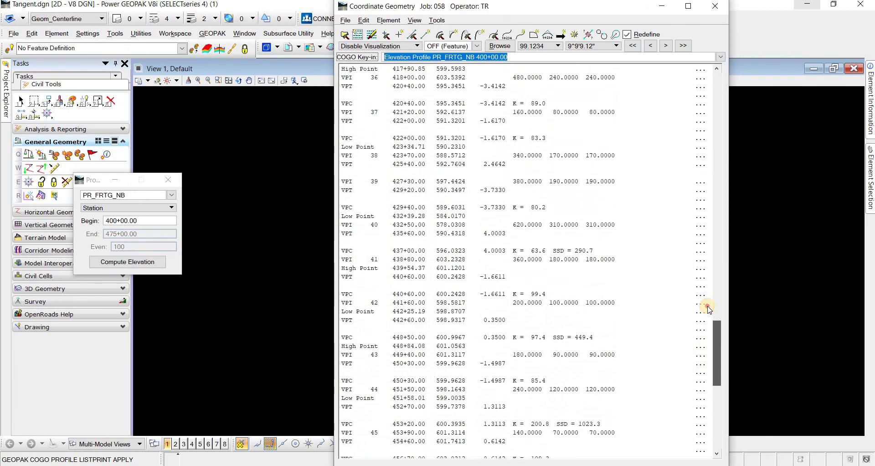
scroll(505, 228, up, 7)
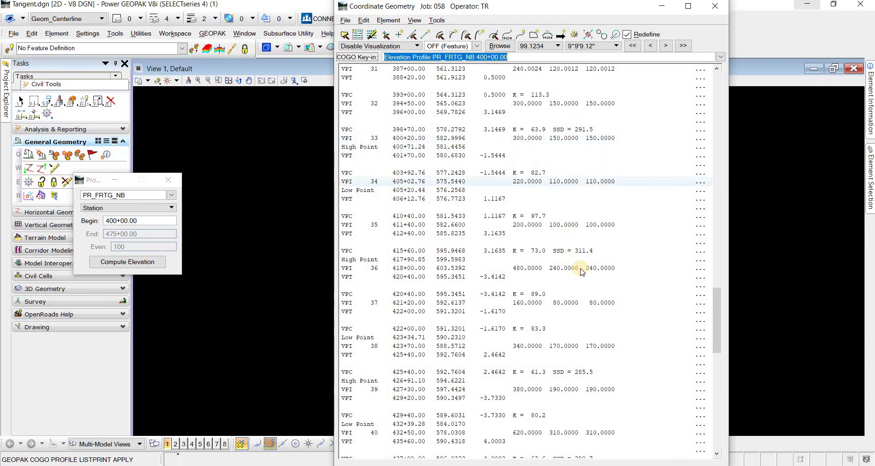
scroll(578, 237, down, 13)
scroll(590, 261, down, 11)
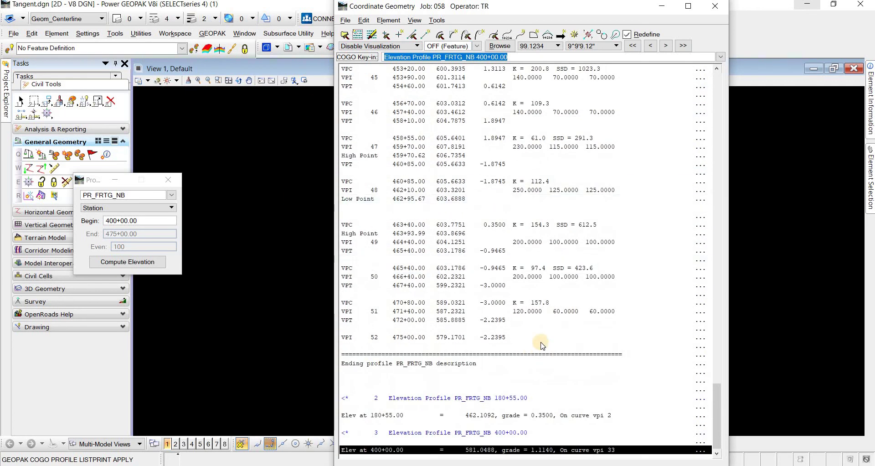